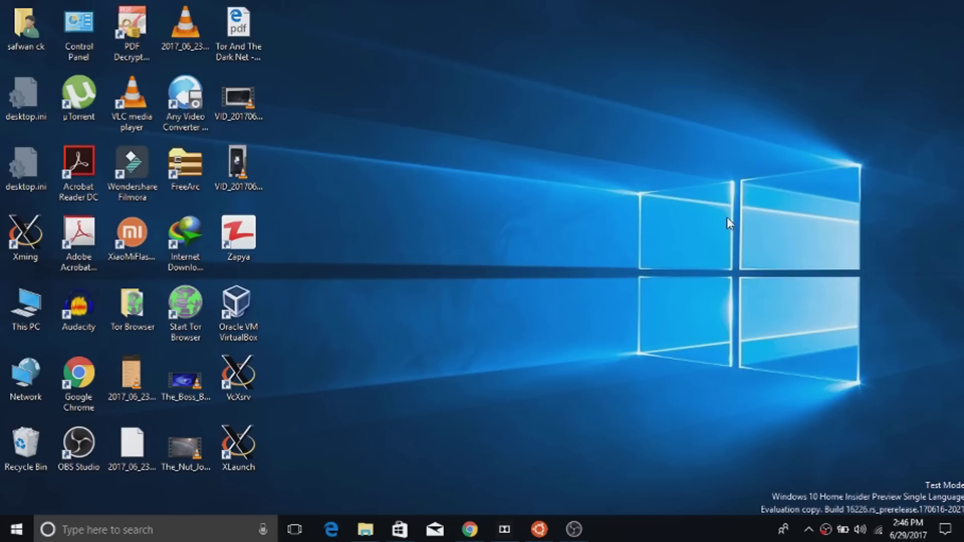
From the tray volume icon, open the Speakers properties' Spatial sound tab and expand the format list
{"action": "right_click", "coordinate": [860, 529]}
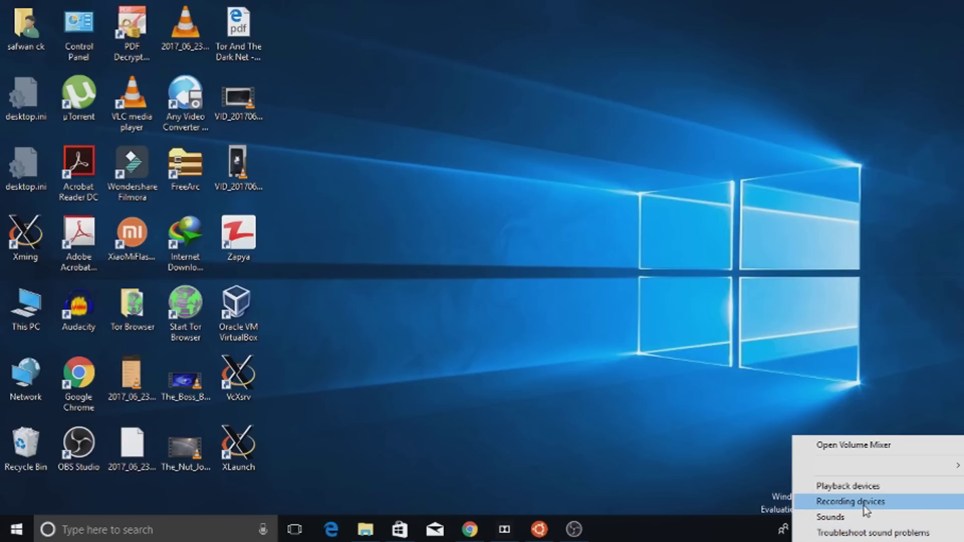
{"action": "left_click", "coordinate": [863, 486]}
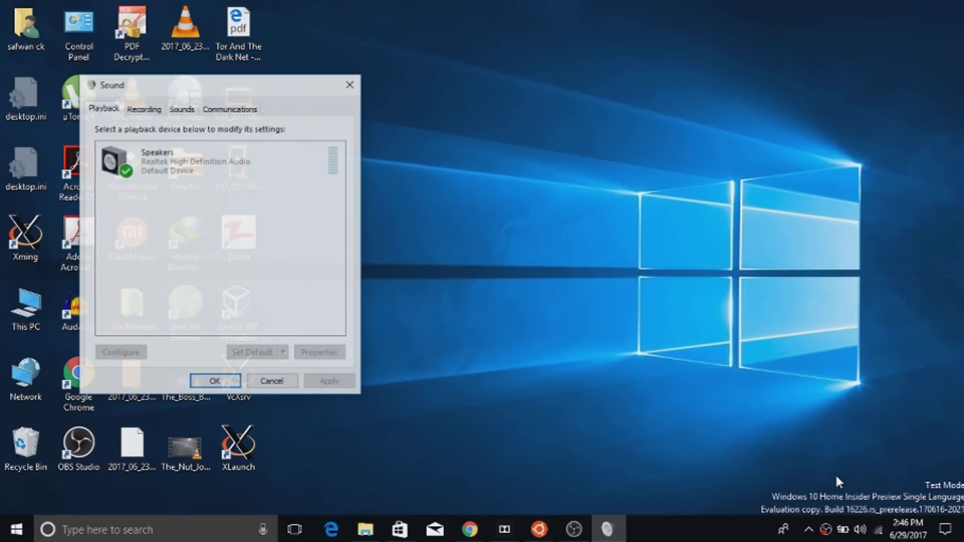
{"action": "right_click", "coordinate": [242, 174]}
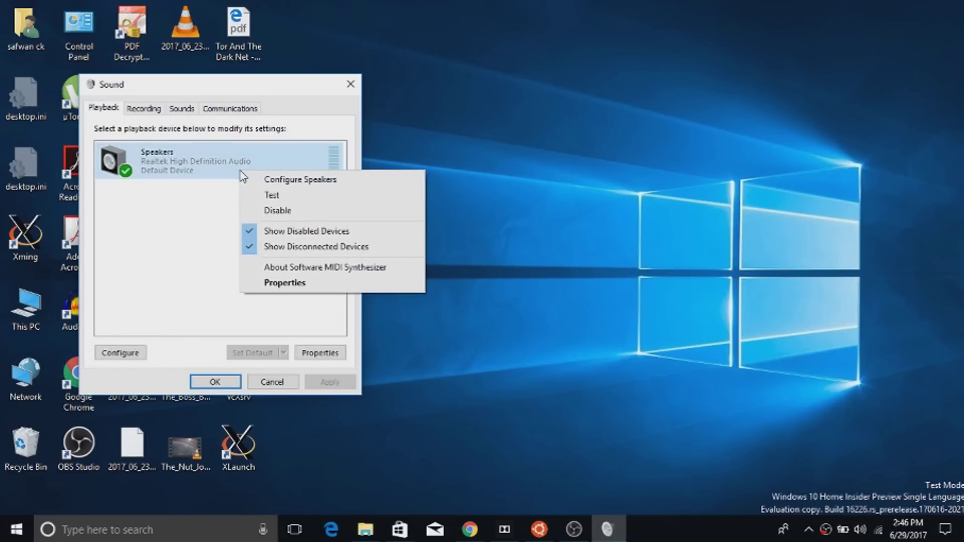
{"action": "left_click", "coordinate": [271, 284]}
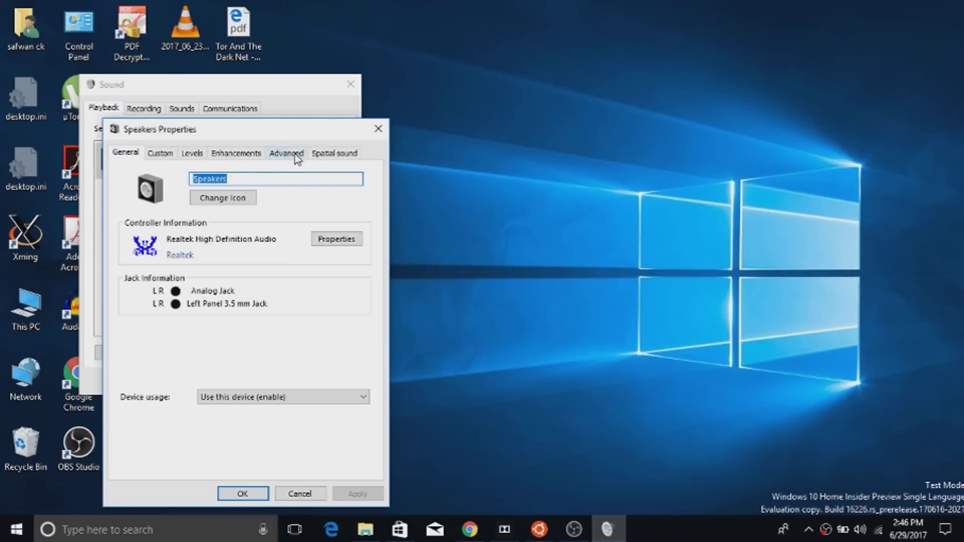
{"action": "left_click", "coordinate": [345, 155]}
{"action": "left_click", "coordinate": [257, 217]}
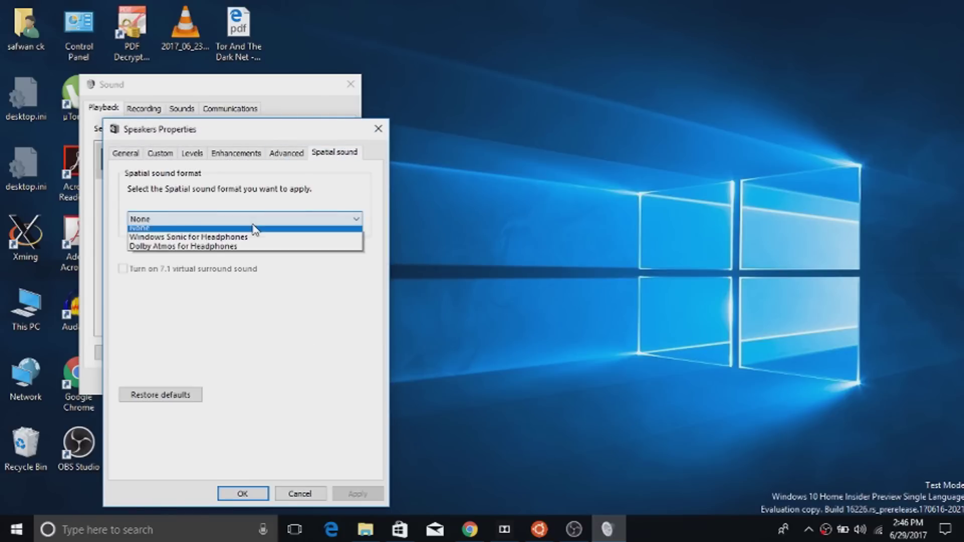
Select Dolby Atmos for Headphones as the spatial sound format, opening the Dolby Access Store page
{"action": "left_click", "coordinate": [217, 251]}
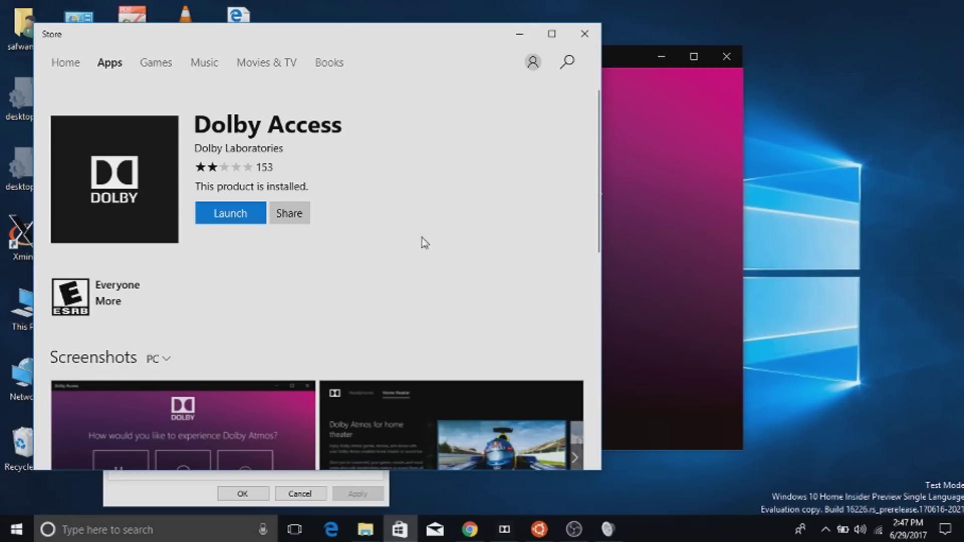
Minimize the Store, choose 'With my headphones', continue past the connection check, and request the 30-day trial
{"action": "left_click", "coordinate": [520, 34]}
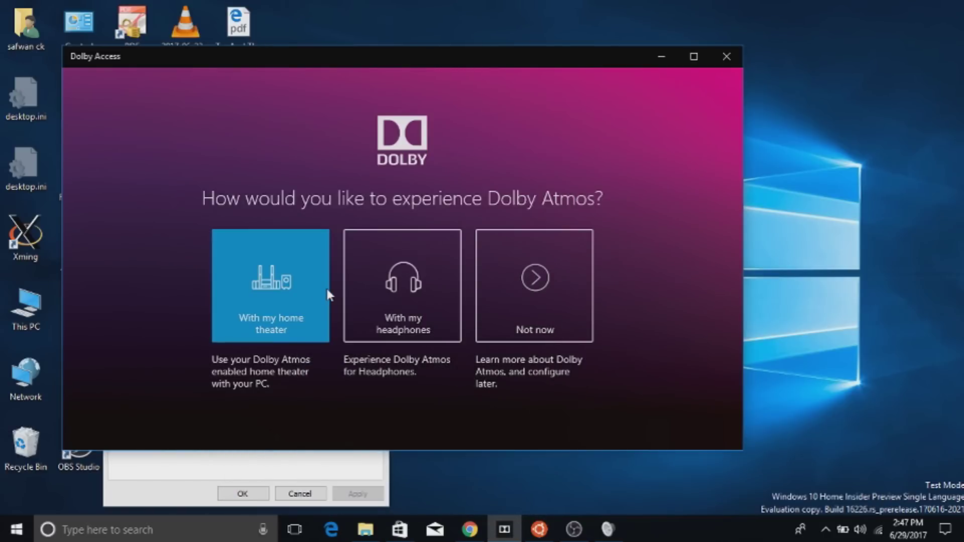
{"action": "left_click", "coordinate": [381, 290]}
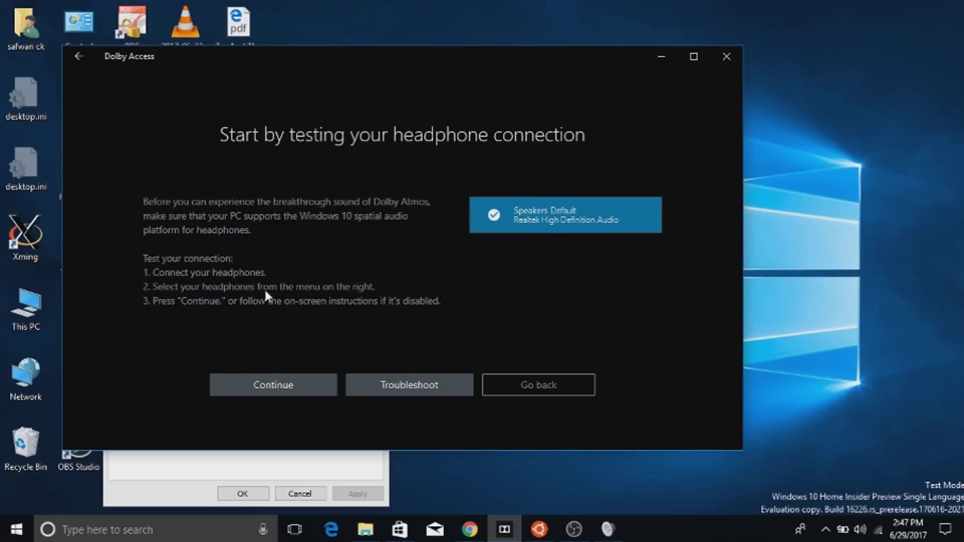
{"action": "left_click", "coordinate": [290, 385]}
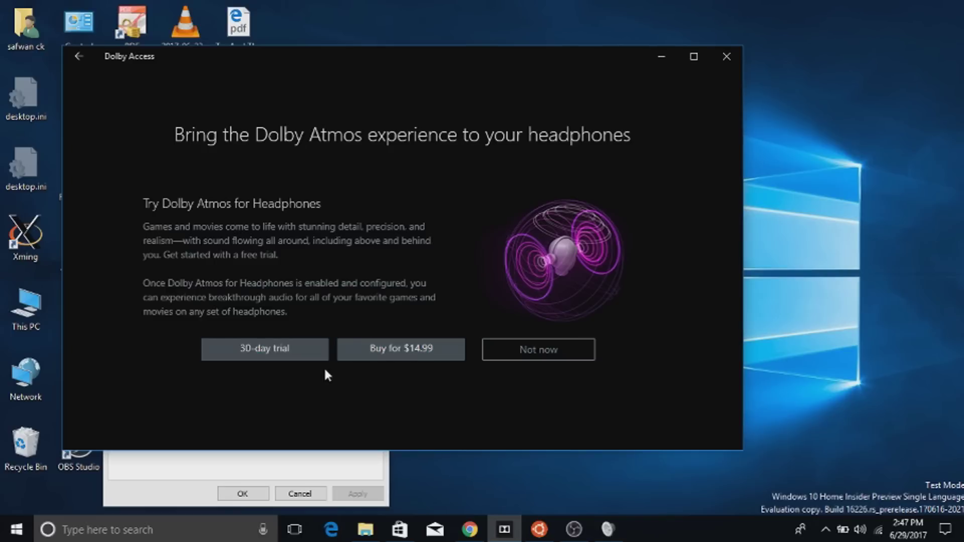
{"action": "left_click", "coordinate": [288, 352]}
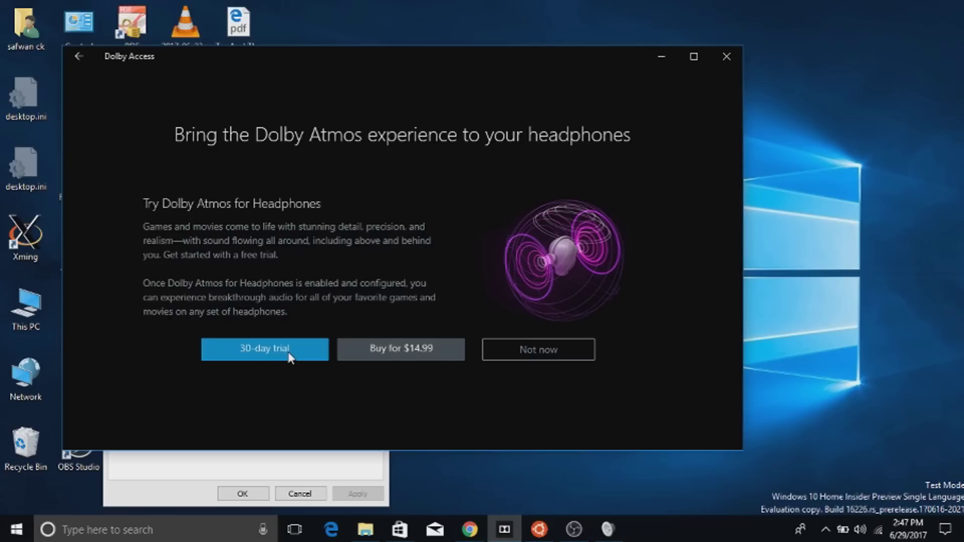
{"action": "left_click", "coordinate": [240, 354]}
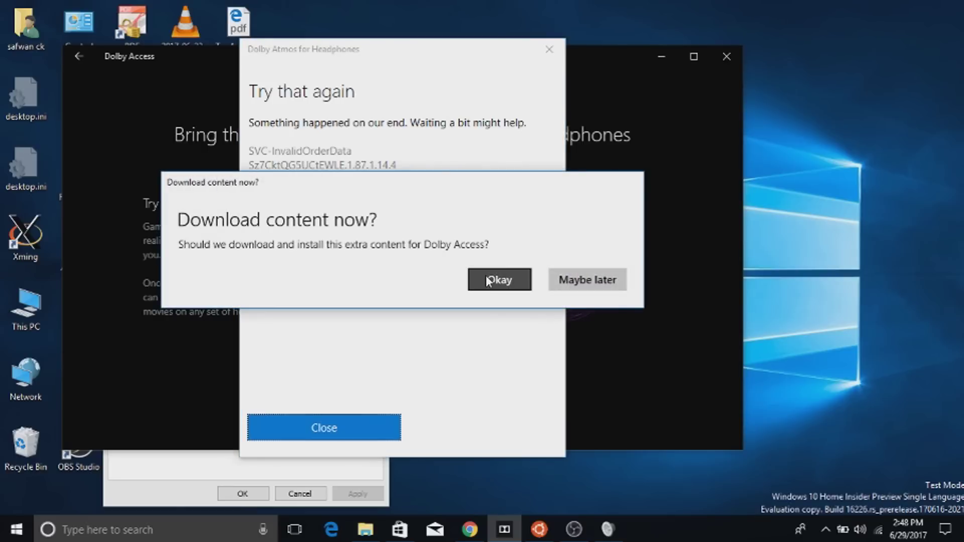
Accept the 'Download content now?' prompt and close the error dialog
{"action": "left_click", "coordinate": [483, 287]}
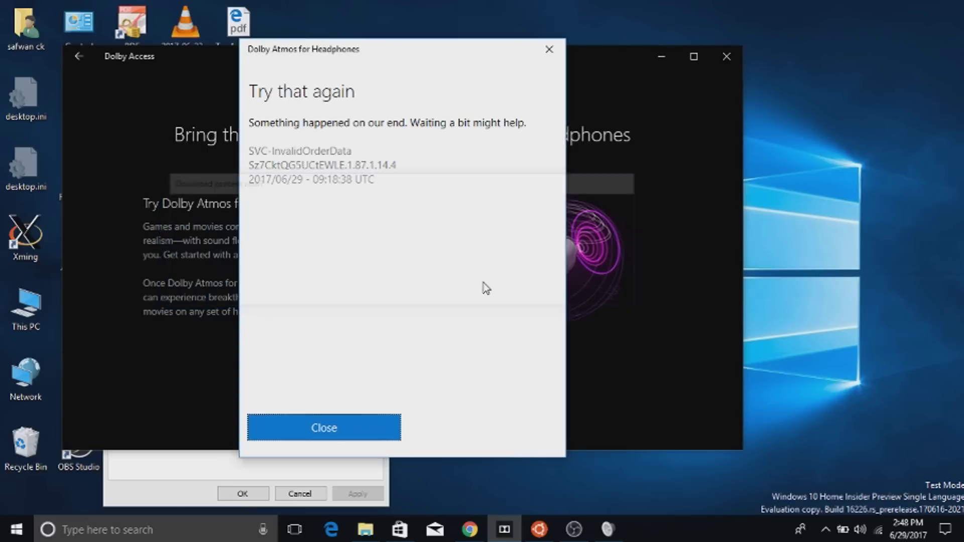
{"action": "left_click", "coordinate": [331, 425]}
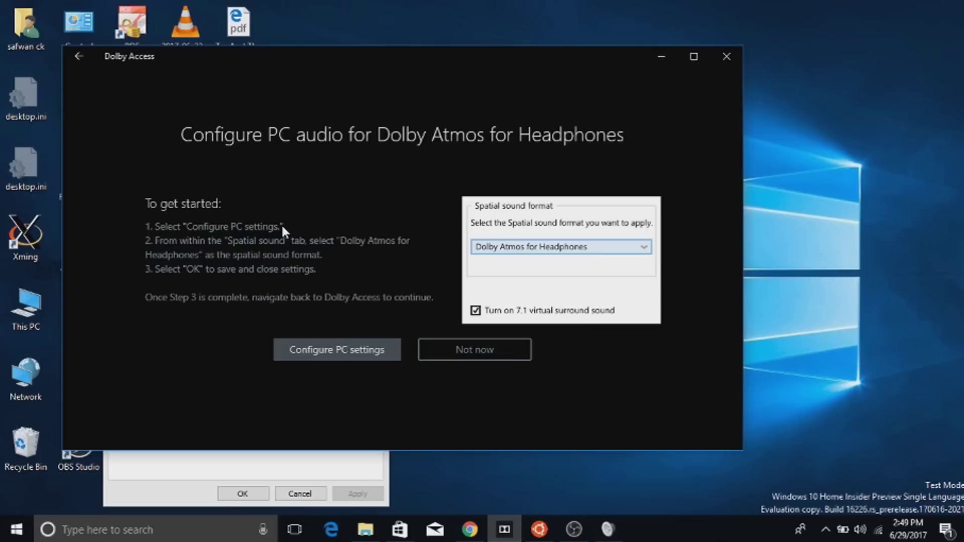
Set Speakers spatial sound to Dolby Atmos for Headphones, apply, and confirm PC settings with 7.1 virtual surround
{"action": "left_click", "coordinate": [336, 353]}
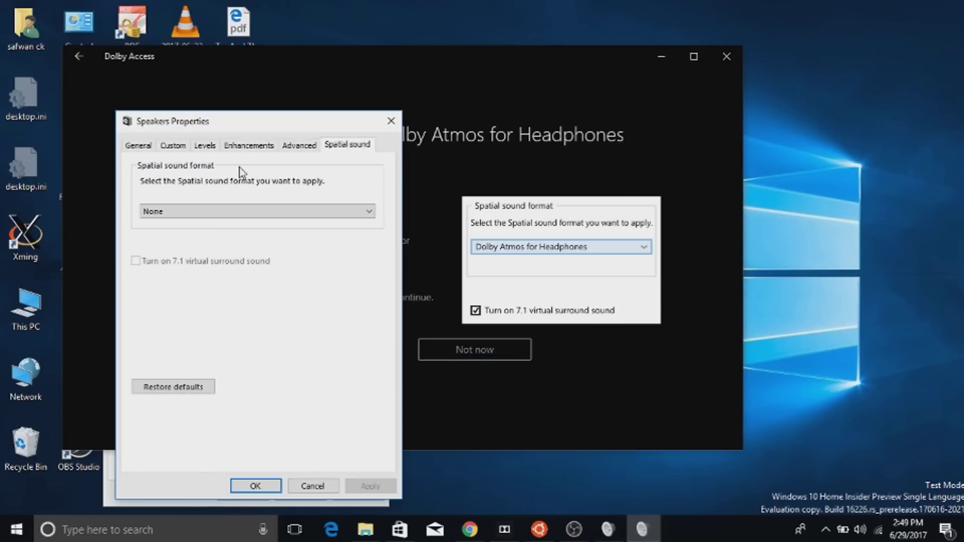
{"action": "left_click", "coordinate": [390, 121]}
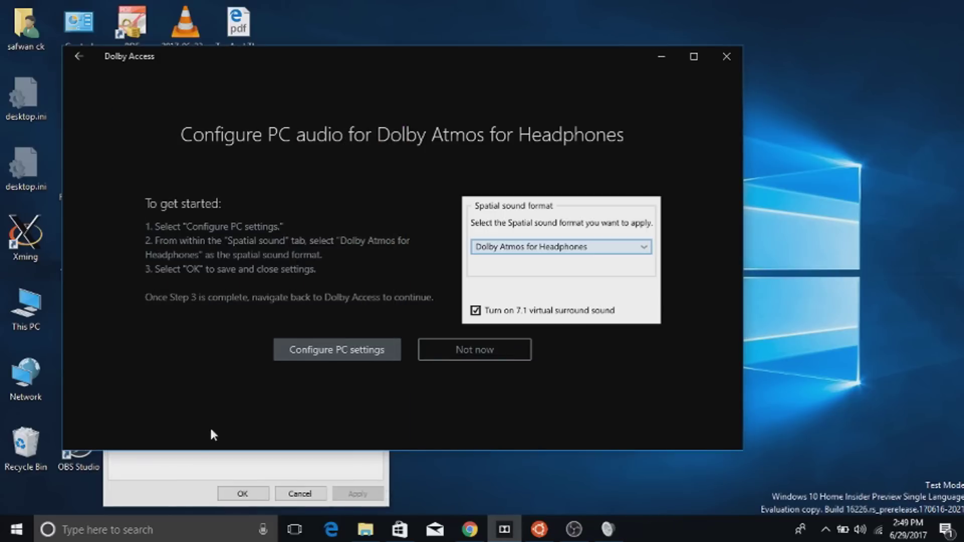
{"action": "left_click", "coordinate": [176, 497]}
{"action": "left_click", "coordinate": [240, 217]}
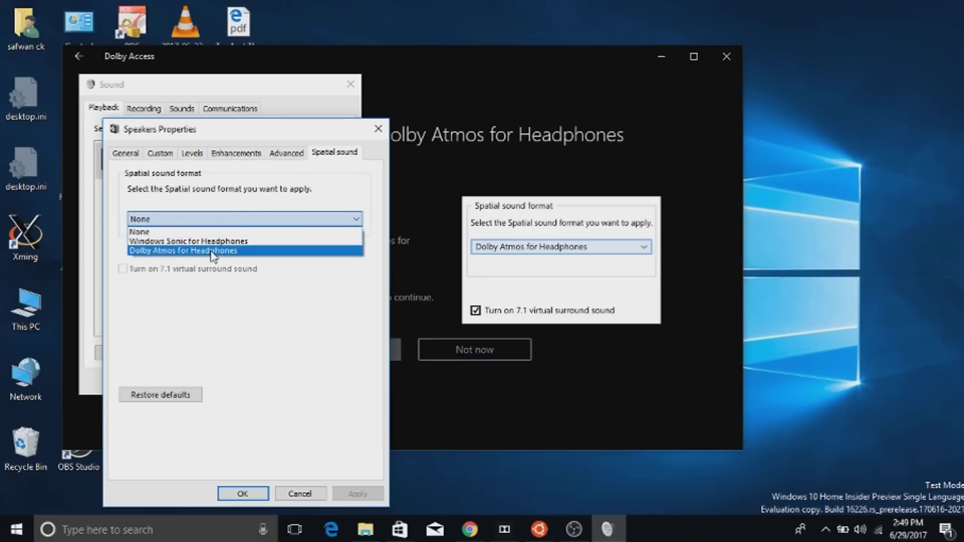
{"action": "left_click", "coordinate": [243, 251]}
{"action": "left_click", "coordinate": [357, 493]}
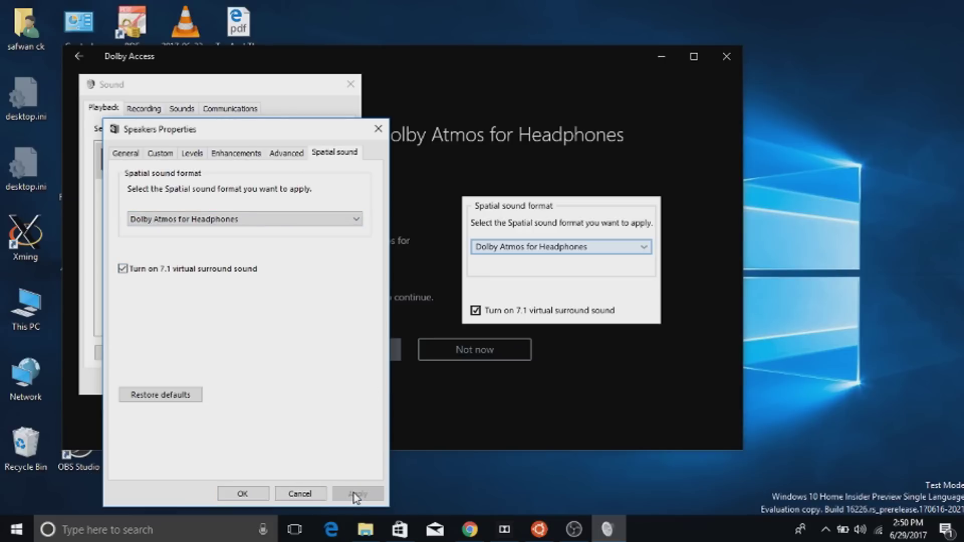
{"action": "left_click", "coordinate": [232, 493]}
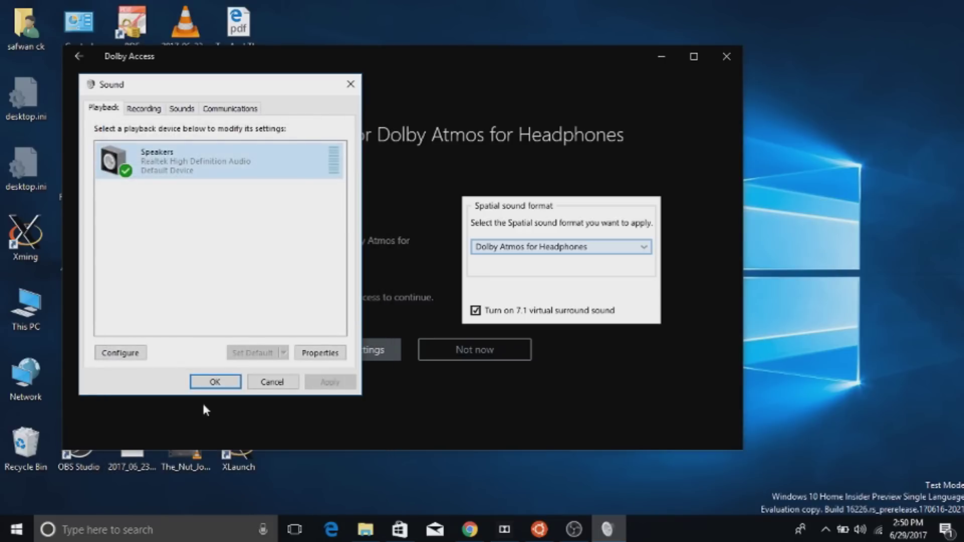
{"action": "left_click", "coordinate": [209, 382]}
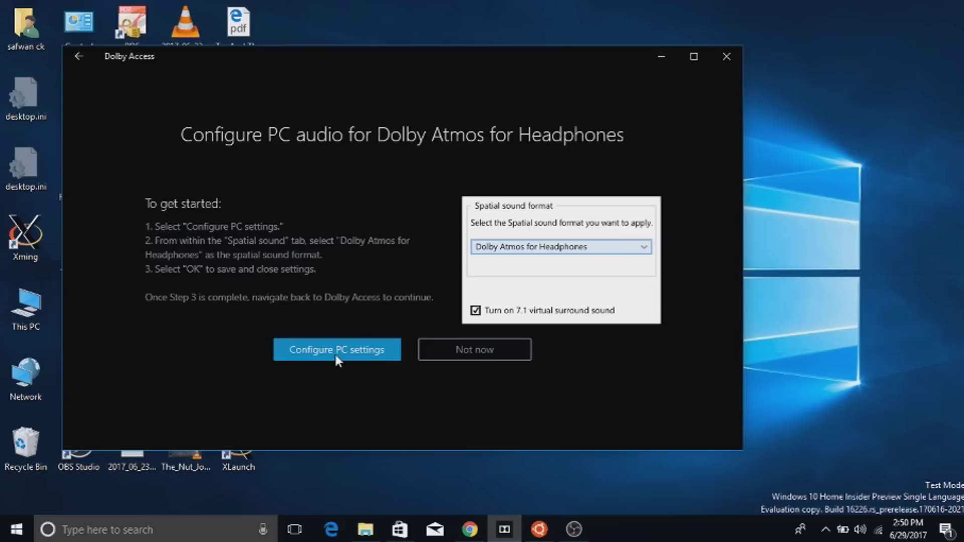
{"action": "left_click", "coordinate": [334, 353]}
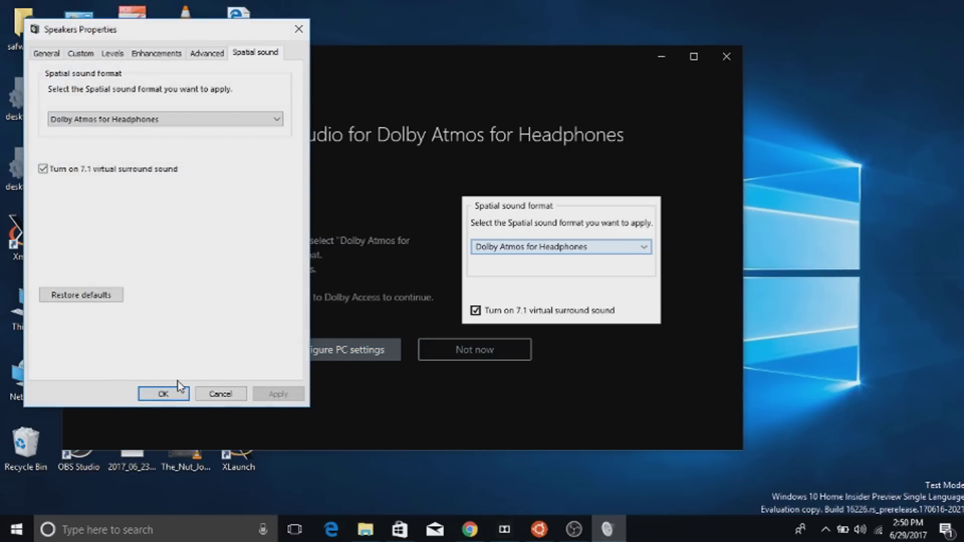
{"action": "left_click", "coordinate": [163, 394]}
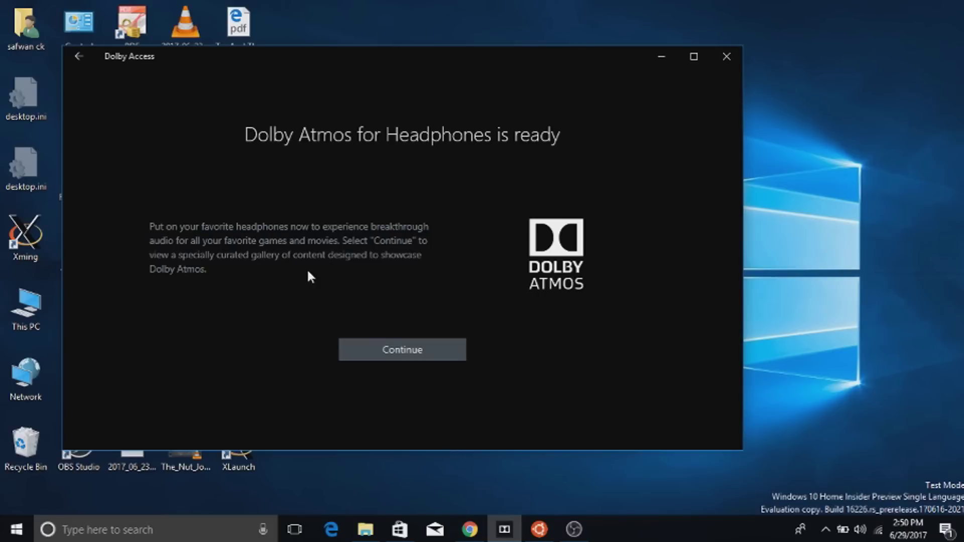
Browse the headphone demo videos forward to Silent, then back to The Fourth Phase – Alaska
{"action": "left_click", "coordinate": [402, 351]}
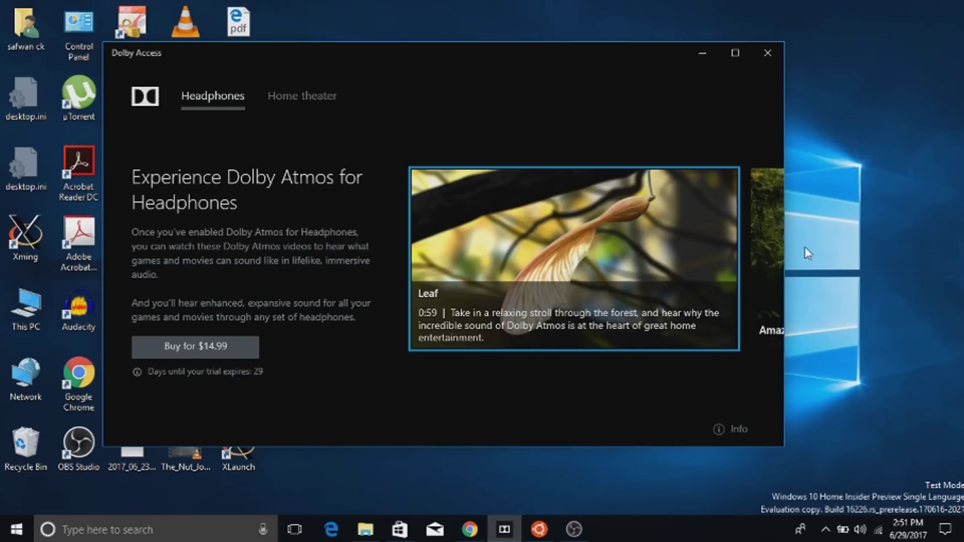
{"action": "left_click", "coordinate": [758, 263]}
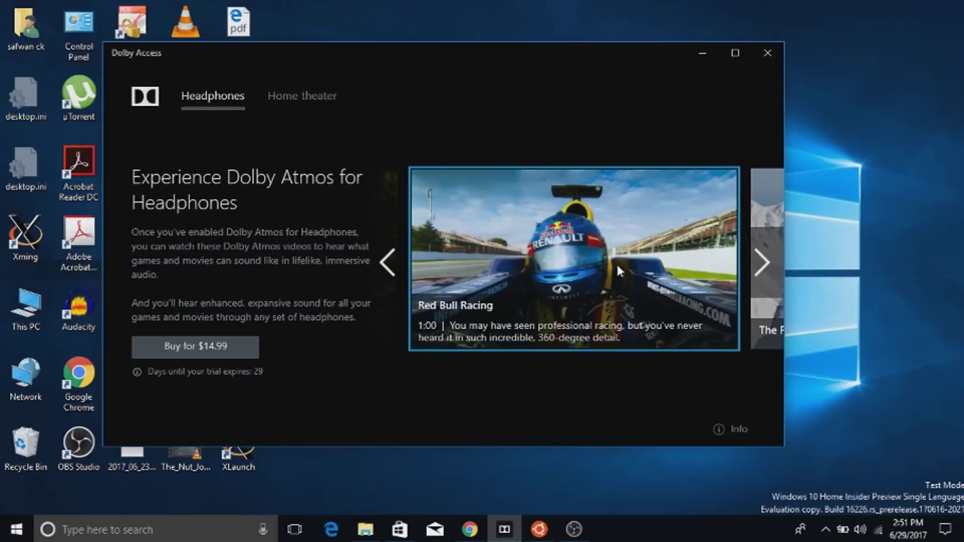
{"action": "left_click", "coordinate": [772, 258]}
{"action": "left_click", "coordinate": [772, 259]}
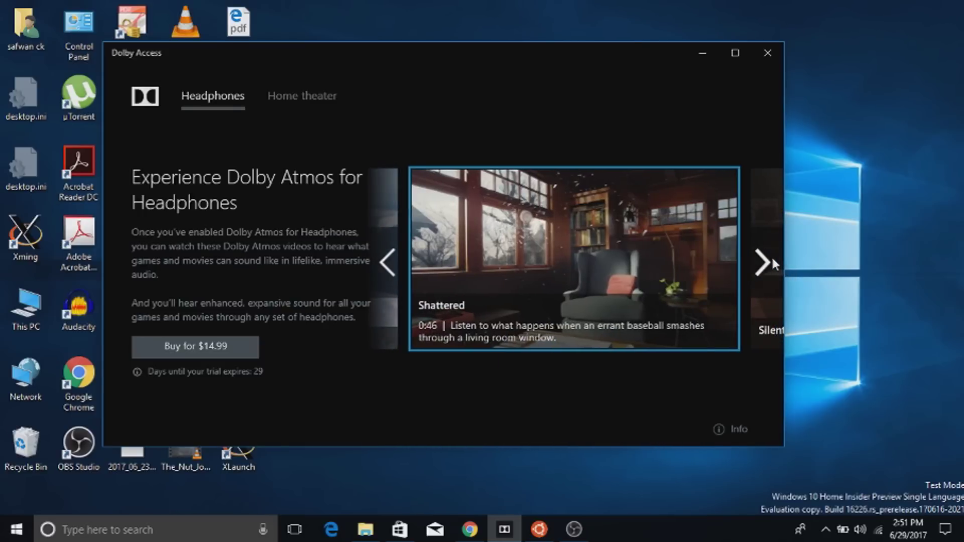
{"action": "left_click", "coordinate": [772, 260]}
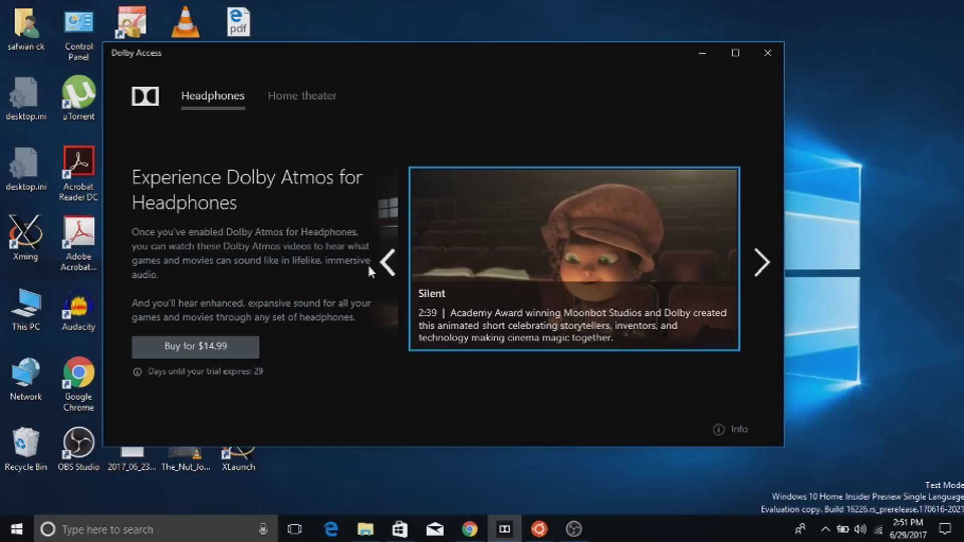
{"action": "left_click", "coordinate": [386, 262]}
{"action": "left_click", "coordinate": [387, 262]}
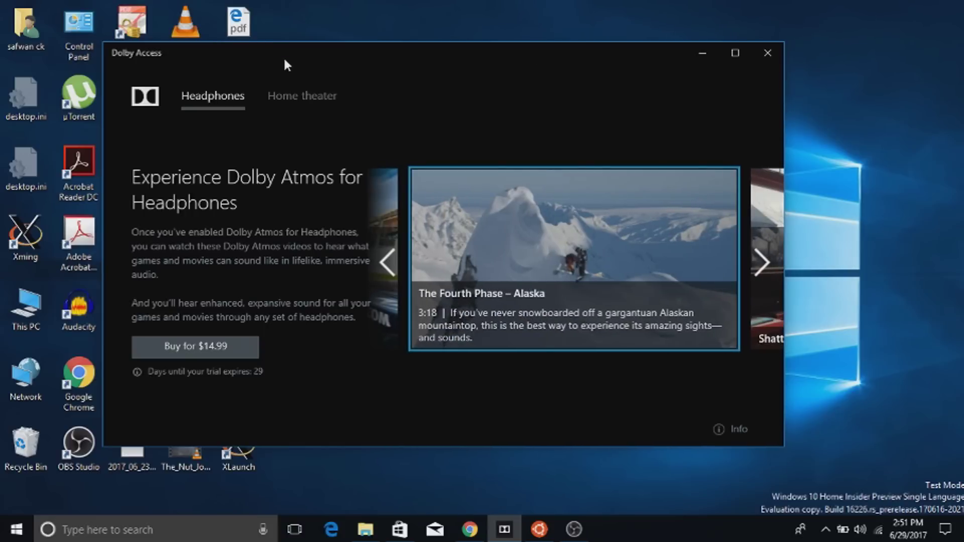
Walk through Home theater setup without changes, choose Not now, return to Headphones, and minimize Dolby Access
{"action": "left_click", "coordinate": [299, 95]}
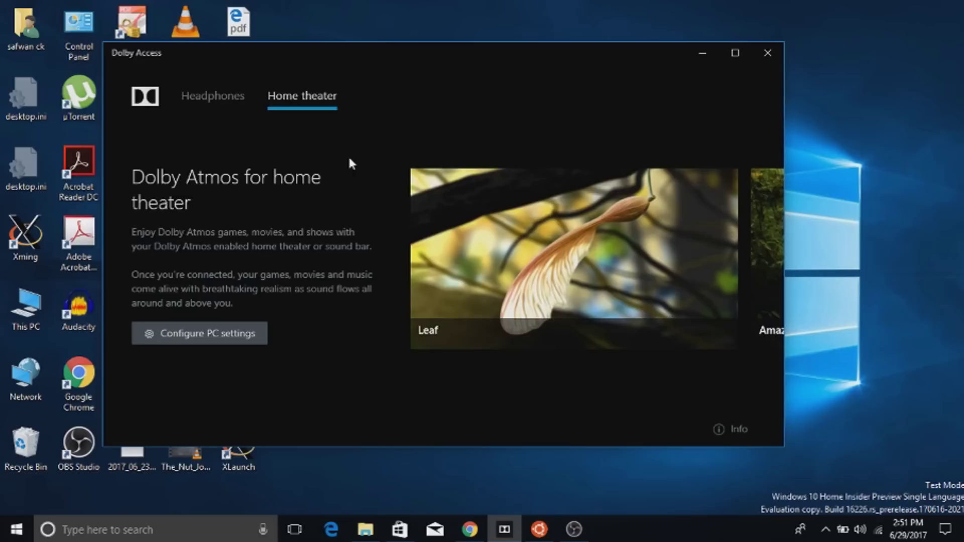
{"action": "key", "text": "Tab"}
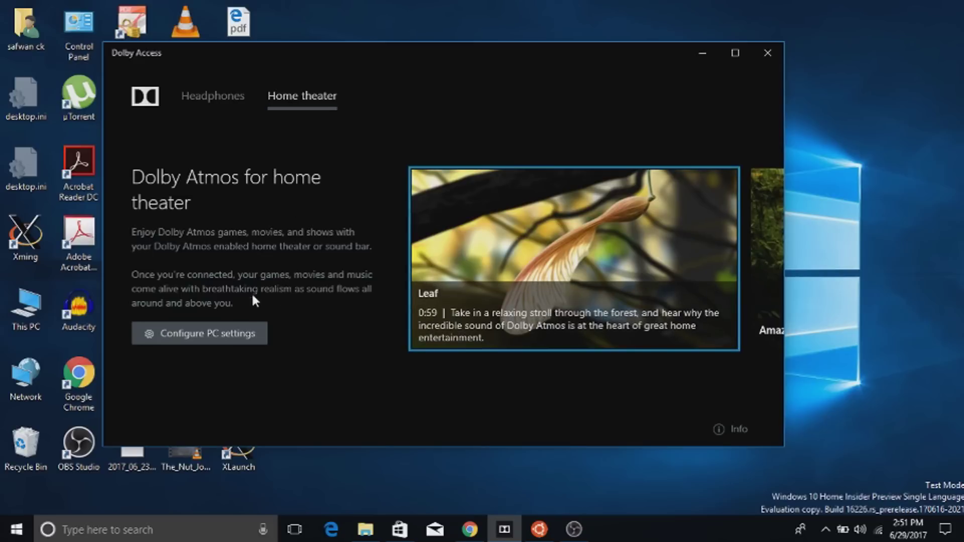
{"action": "left_click", "coordinate": [229, 331]}
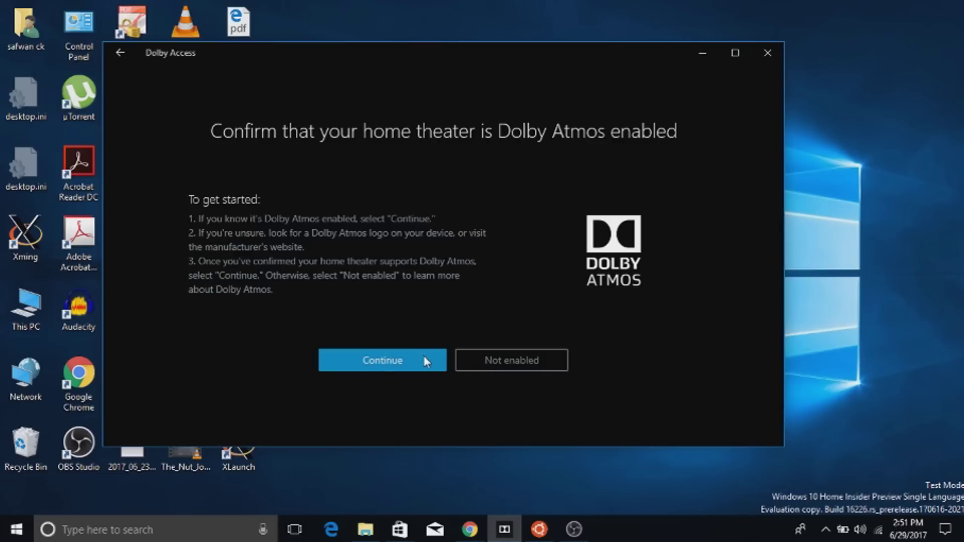
{"action": "left_click", "coordinate": [396, 364]}
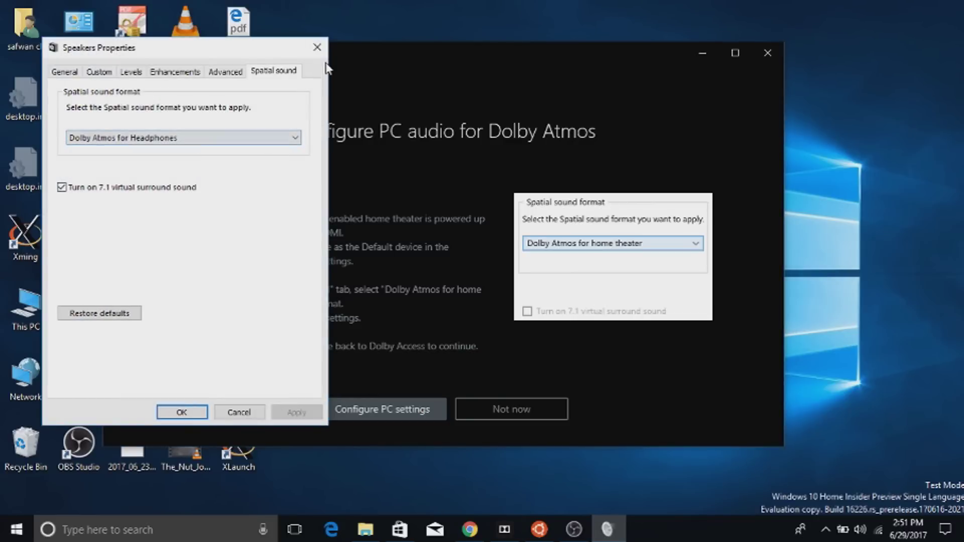
{"action": "left_click", "coordinate": [184, 410]}
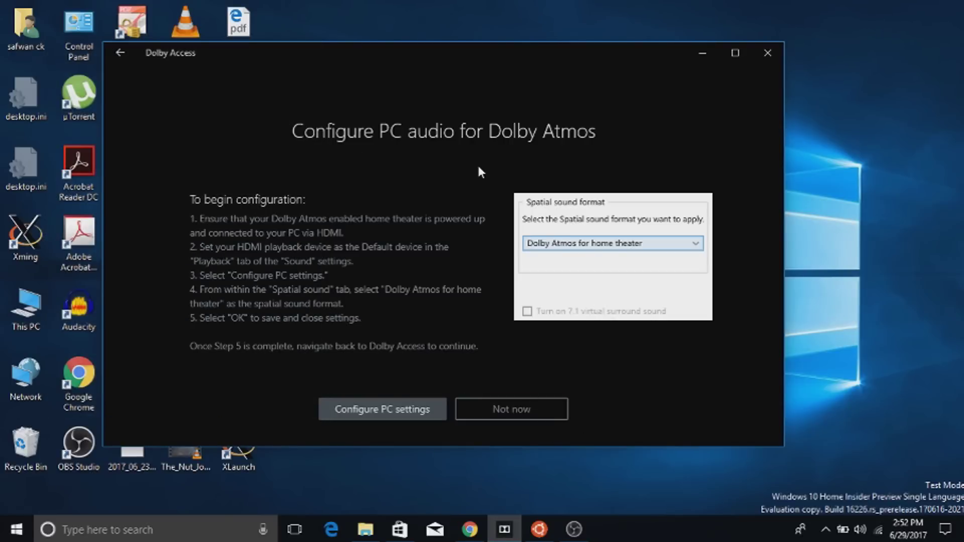
{"action": "left_click", "coordinate": [484, 417]}
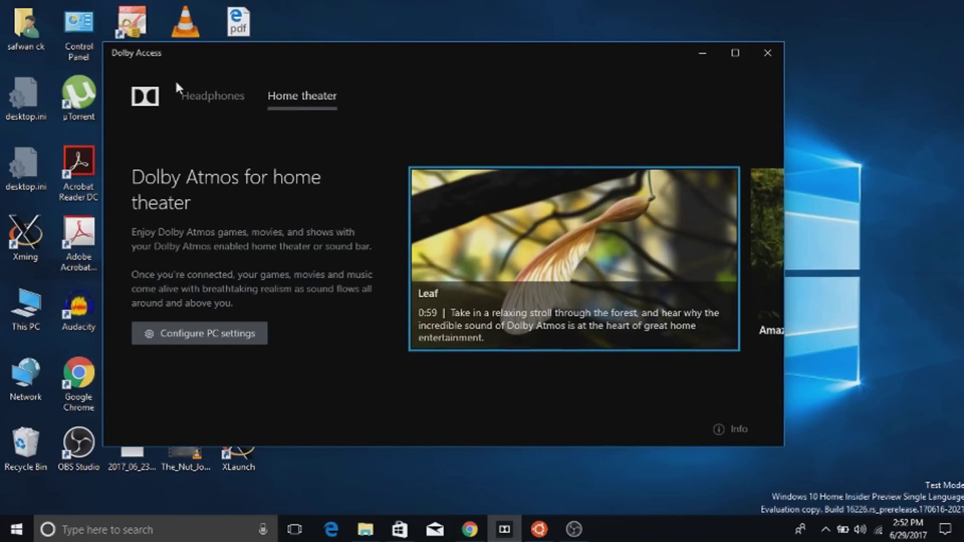
{"action": "left_click", "coordinate": [227, 96]}
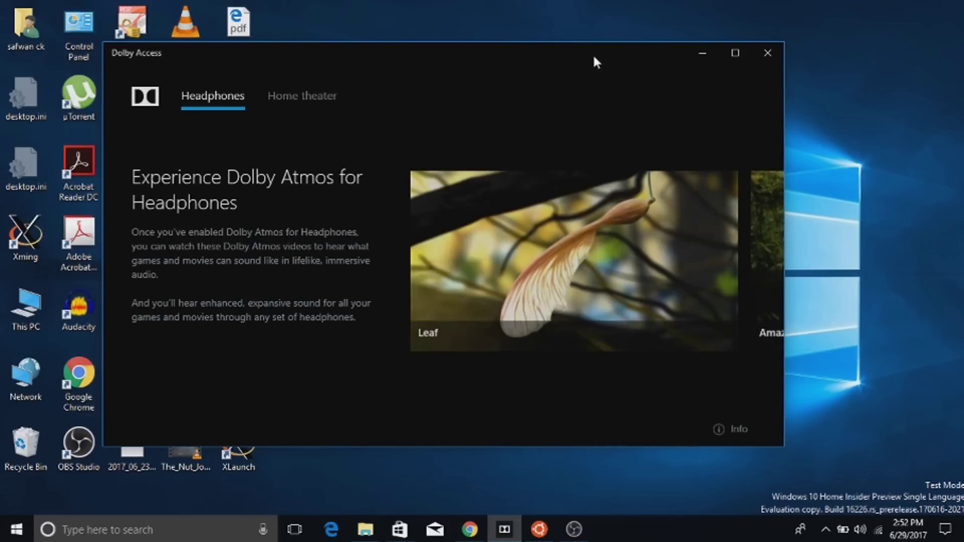
{"action": "left_click", "coordinate": [703, 53]}
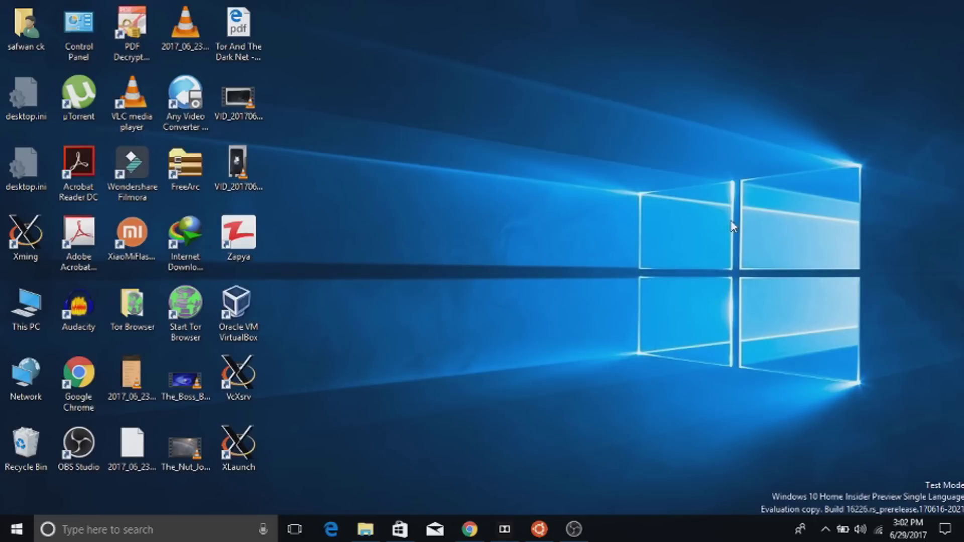
Switch the Speakers' spatial sound format to Windows Sonic for Headphones, apply it, and close both dialogs
{"action": "right_click", "coordinate": [860, 529]}
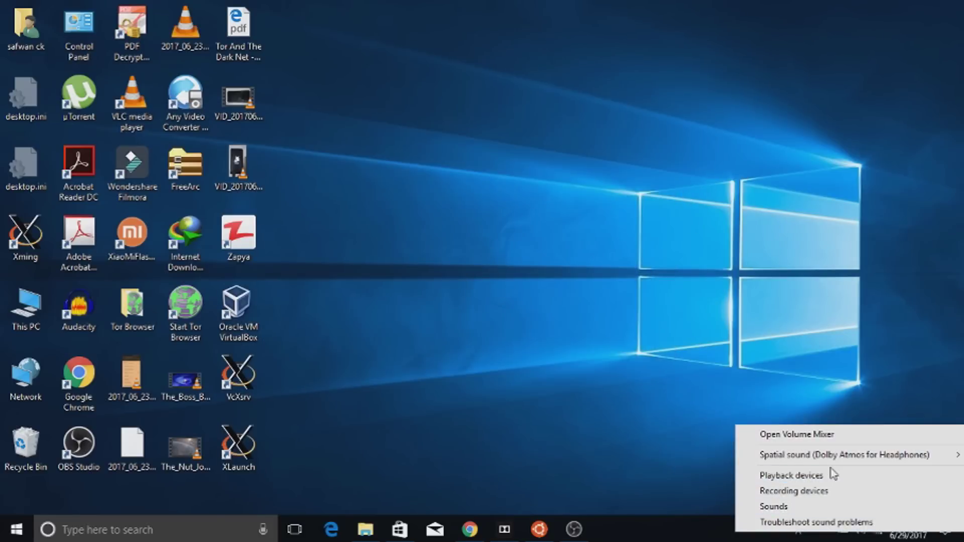
{"action": "left_click", "coordinate": [782, 477]}
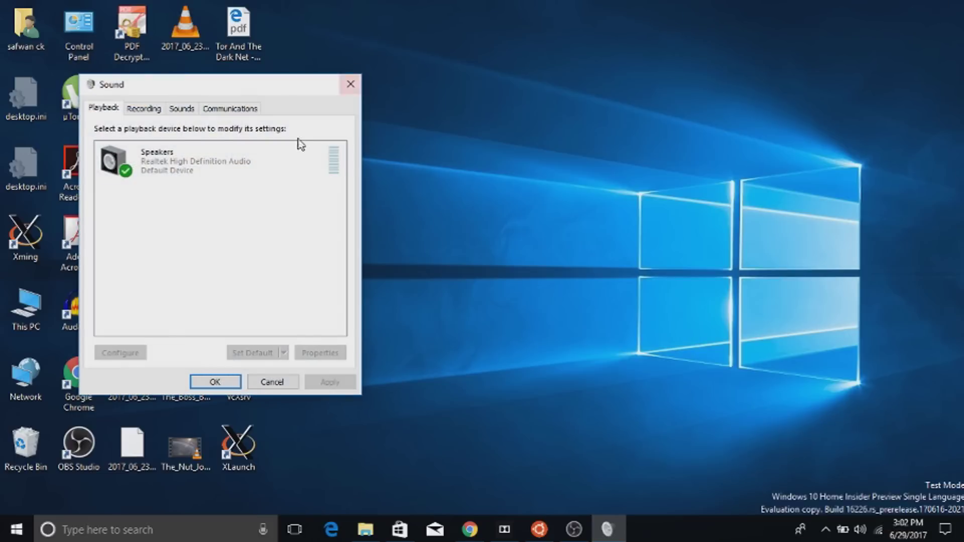
{"action": "left_click", "coordinate": [219, 168]}
{"action": "left_click", "coordinate": [320, 351]}
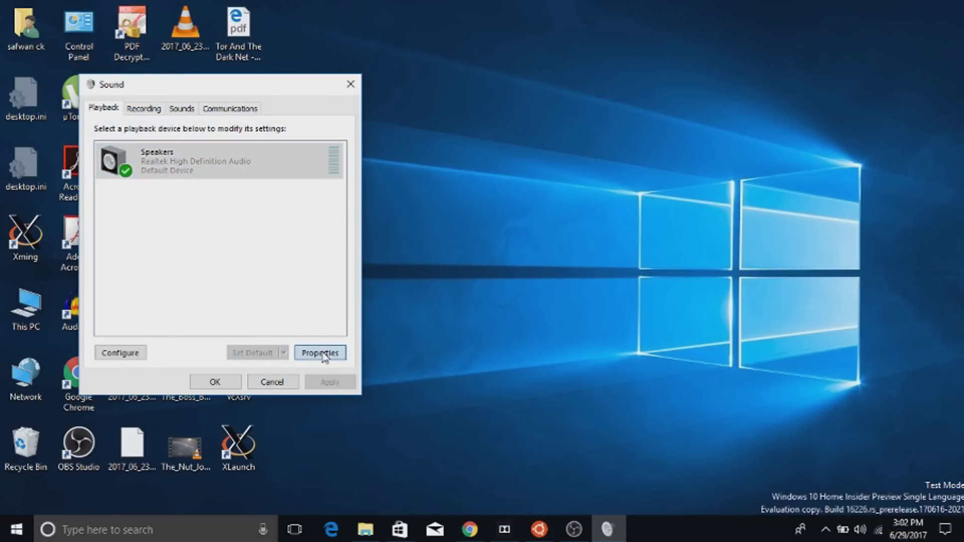
{"action": "left_click", "coordinate": [323, 156]}
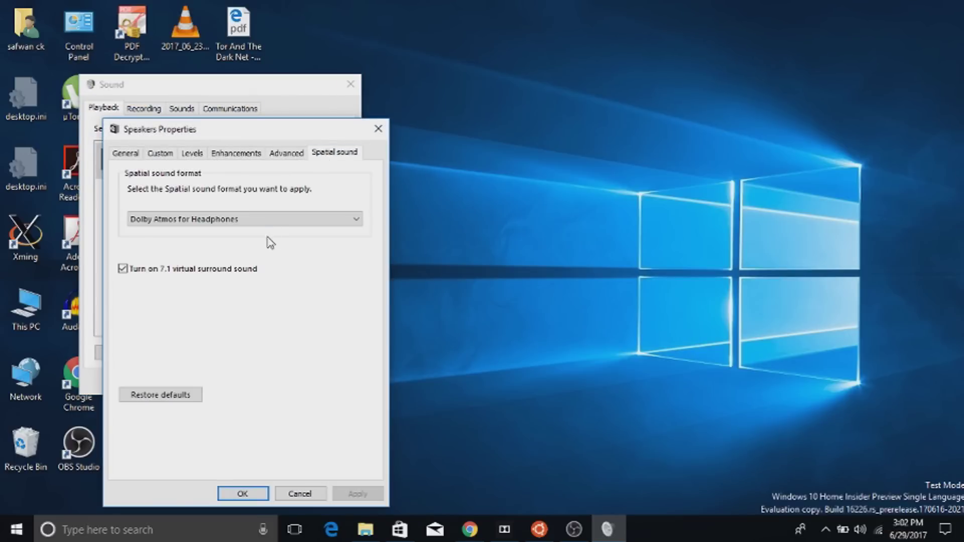
{"action": "left_click", "coordinate": [273, 220]}
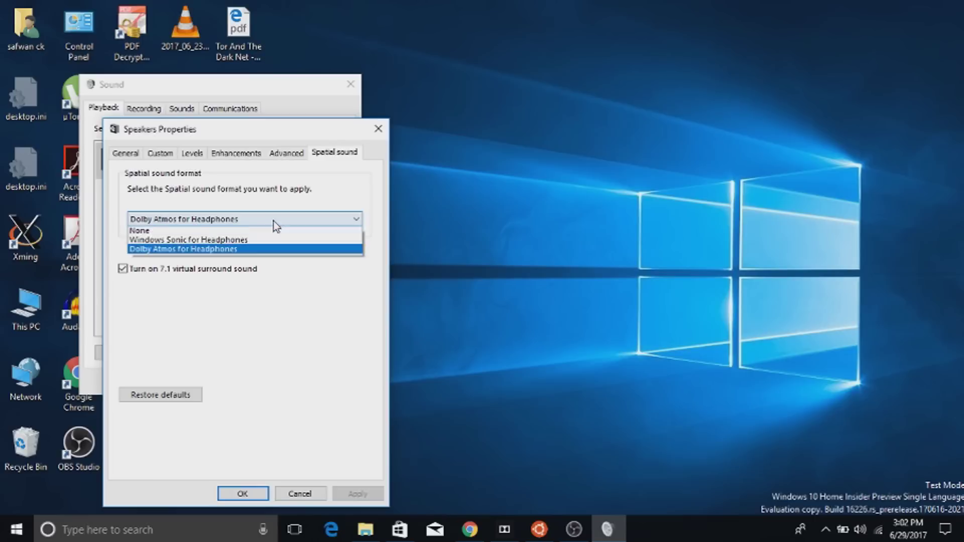
{"action": "left_click", "coordinate": [242, 242]}
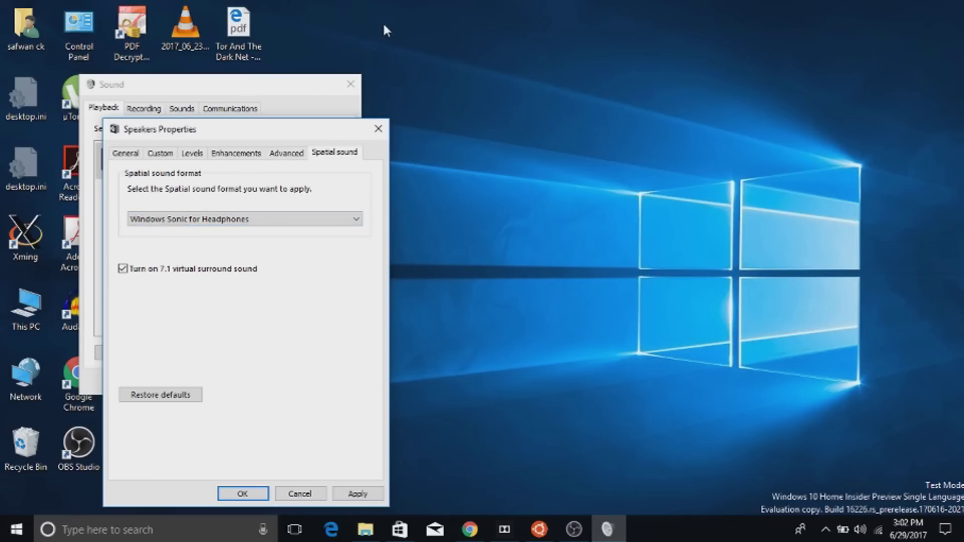
{"action": "left_click", "coordinate": [348, 496]}
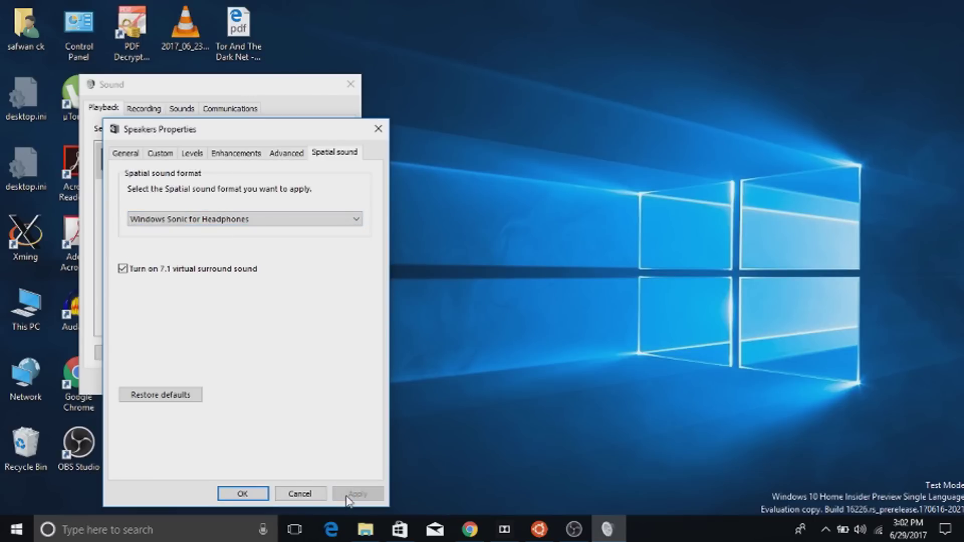
{"action": "left_click", "coordinate": [230, 494]}
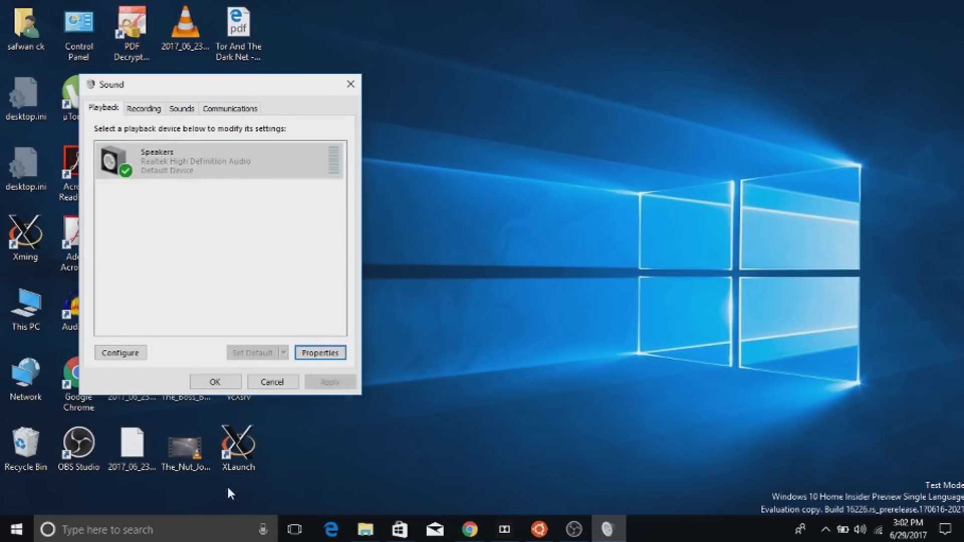
{"action": "left_click", "coordinate": [215, 381]}
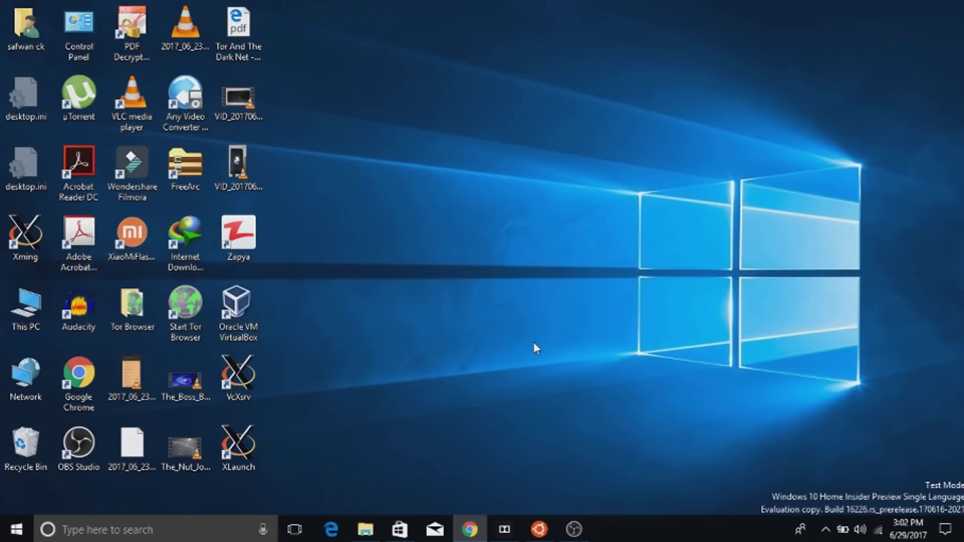